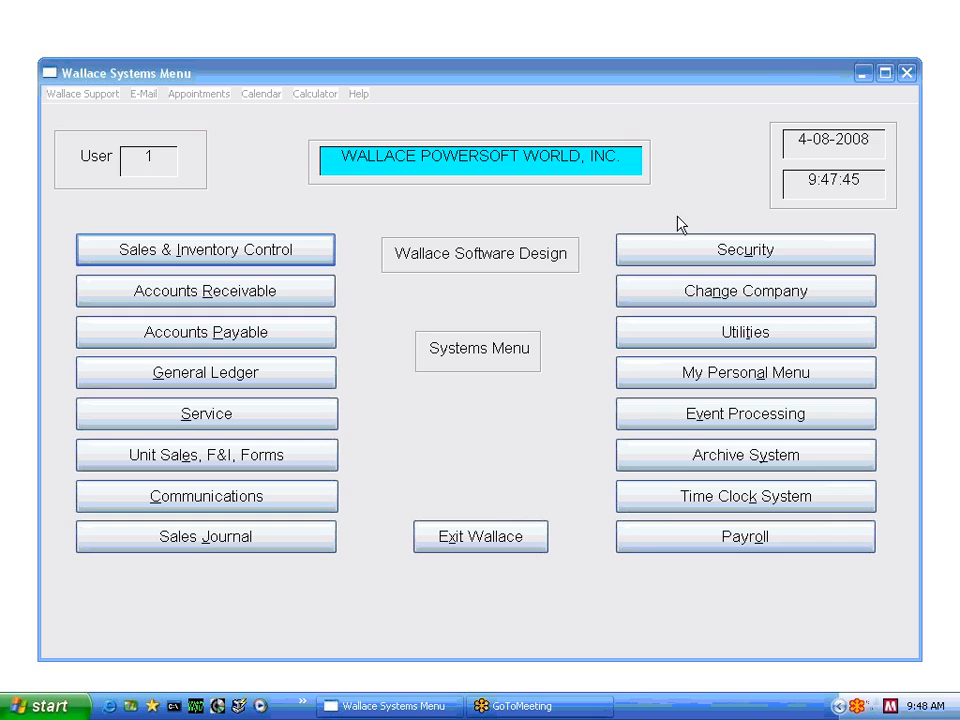
Step: Open vendor maintenance under Sales & Inventory Control with blank sign-in fields, and view the list of existing vendors
{"action": "left_click", "coordinate": [252, 262]}
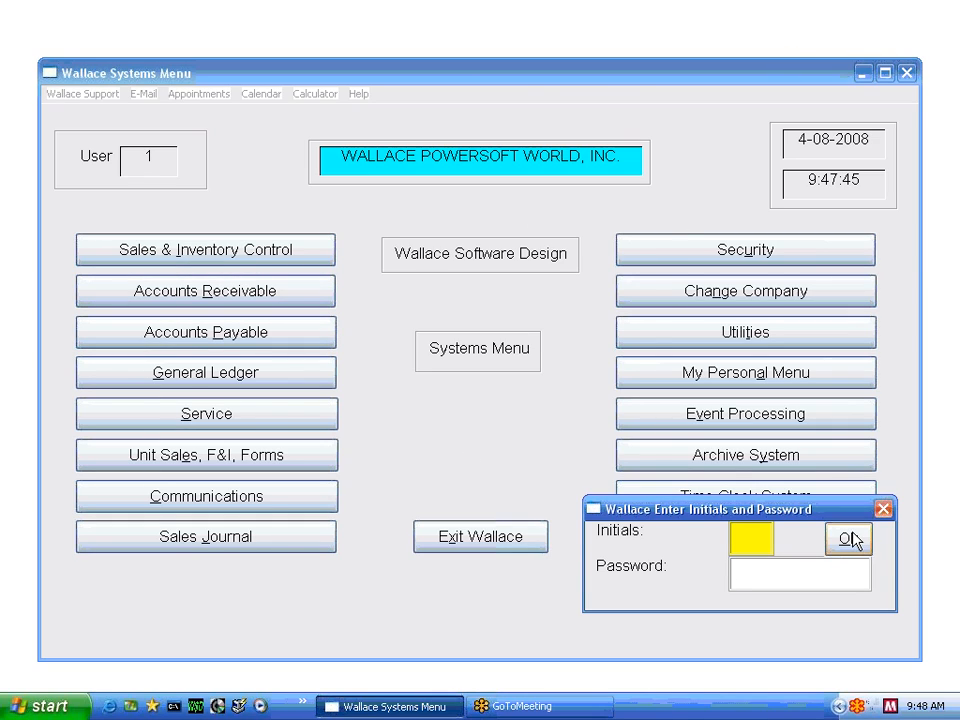
{"action": "left_click", "coordinate": [851, 540]}
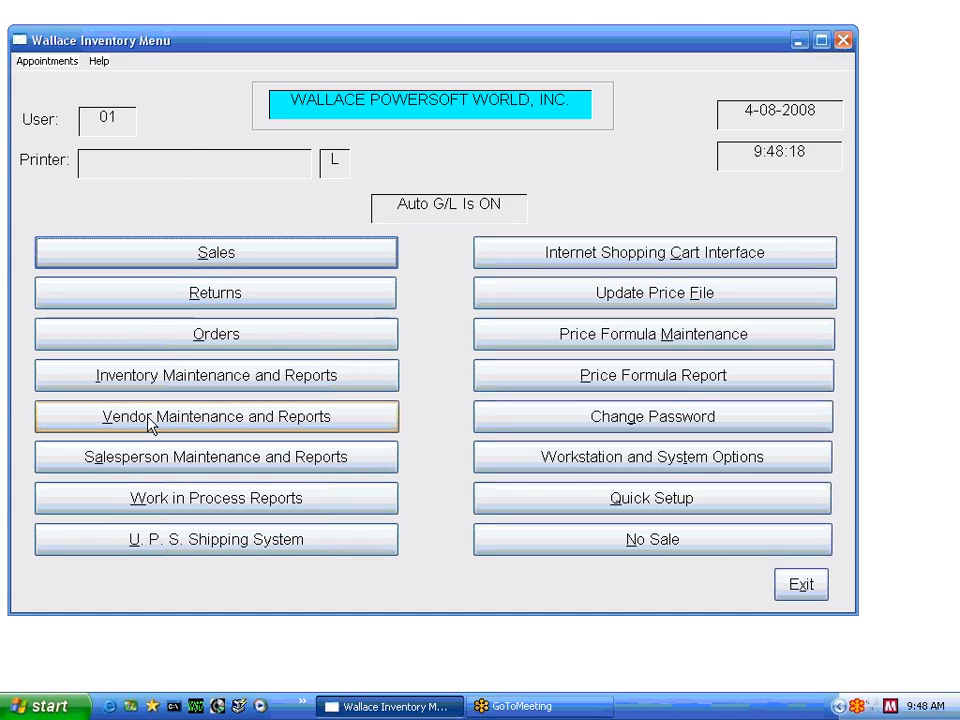
{"action": "left_click", "coordinate": [253, 426]}
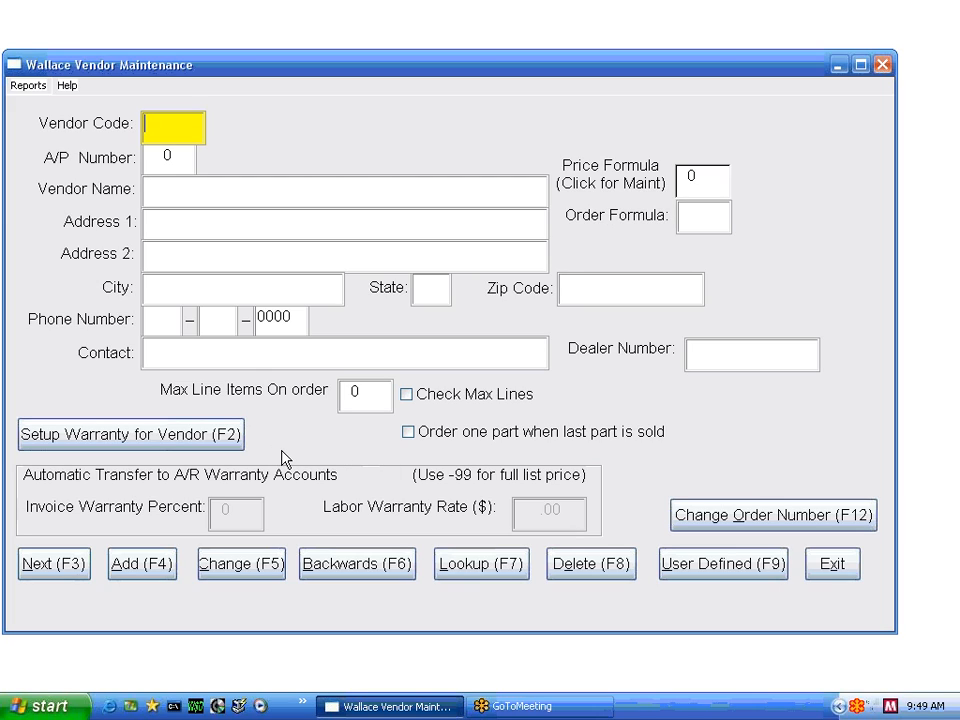
{"action": "left_click", "coordinate": [478, 570]}
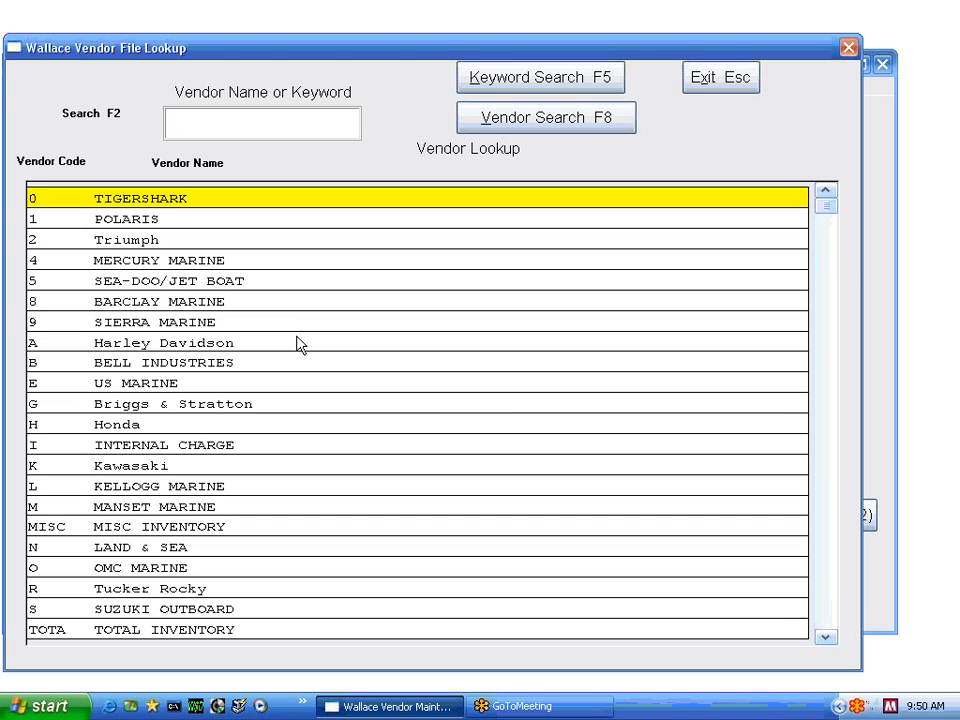
{"action": "left_click", "coordinate": [722, 80]}
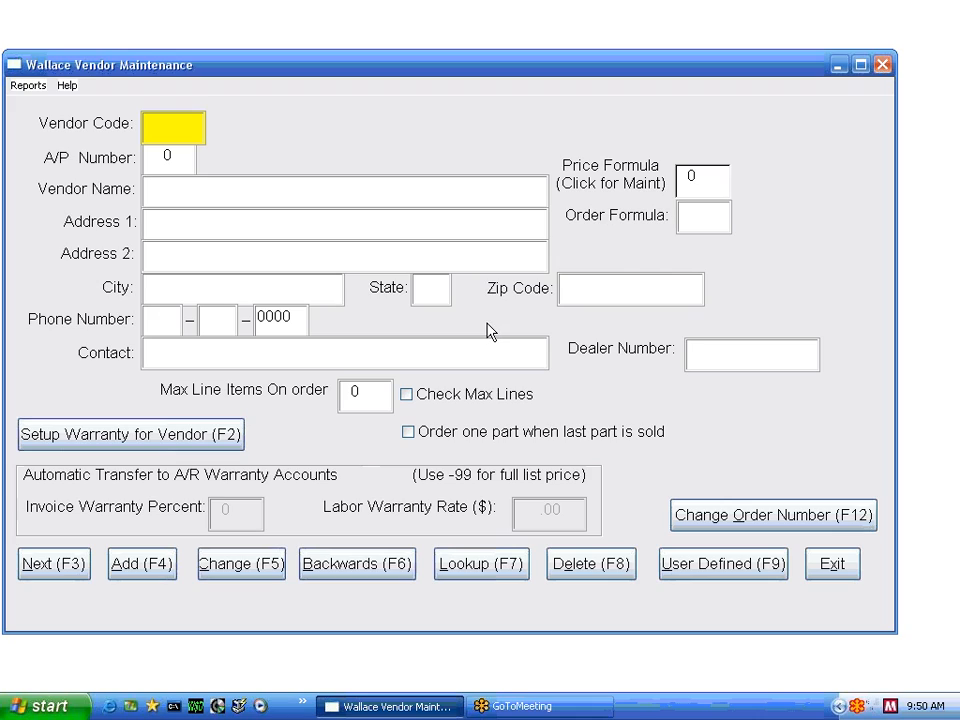
Step: Load the existing vendor record with vendor code Y
{"action": "type", "text": "NEW"}
{"action": "type", "text": "\\"}
{"action": "key", "text": "BackSpace"}
{"action": "key", "text": "BackSpace"}
{"action": "key", "text": "BackSpace"}
{"action": "key", "text": "BackSpace"}
{"action": "type", "text": "Y"}
{"action": "key", "text": "Return"}
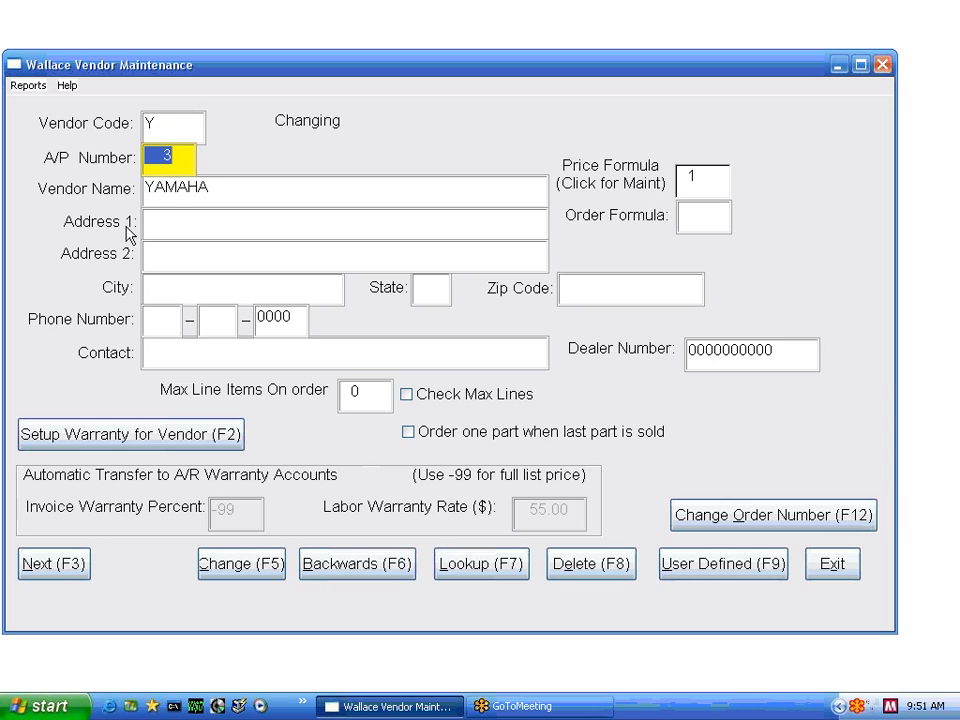
Step: Start a new vendor record with vendor code NEW
{"action": "left_click", "coordinate": [149, 123]}
{"action": "type", "text": "NEW"}
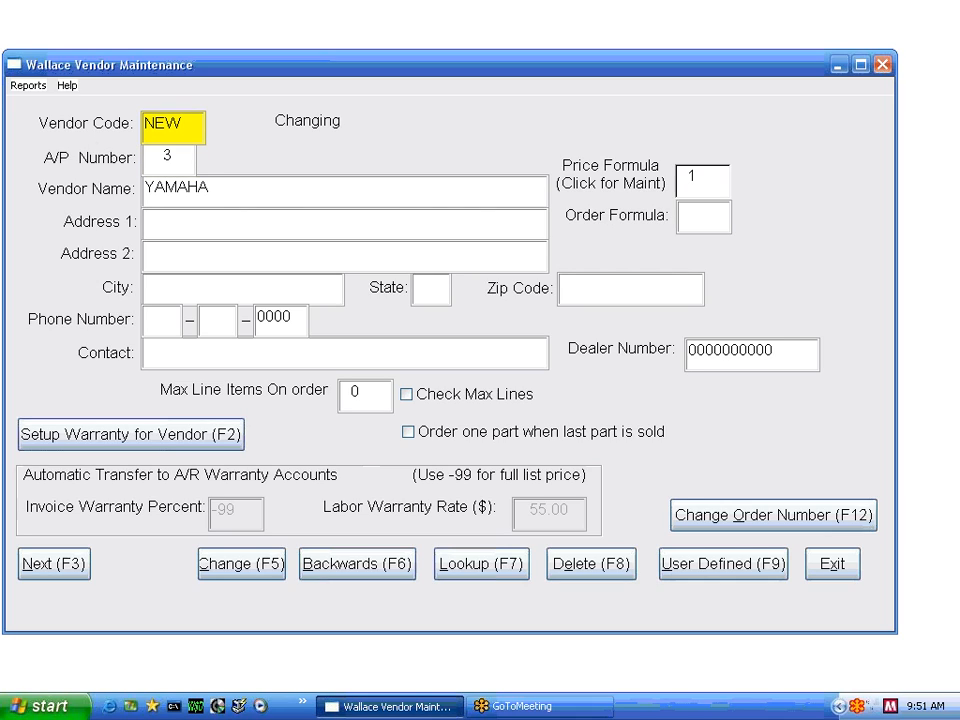
{"action": "key", "text": "Return"}
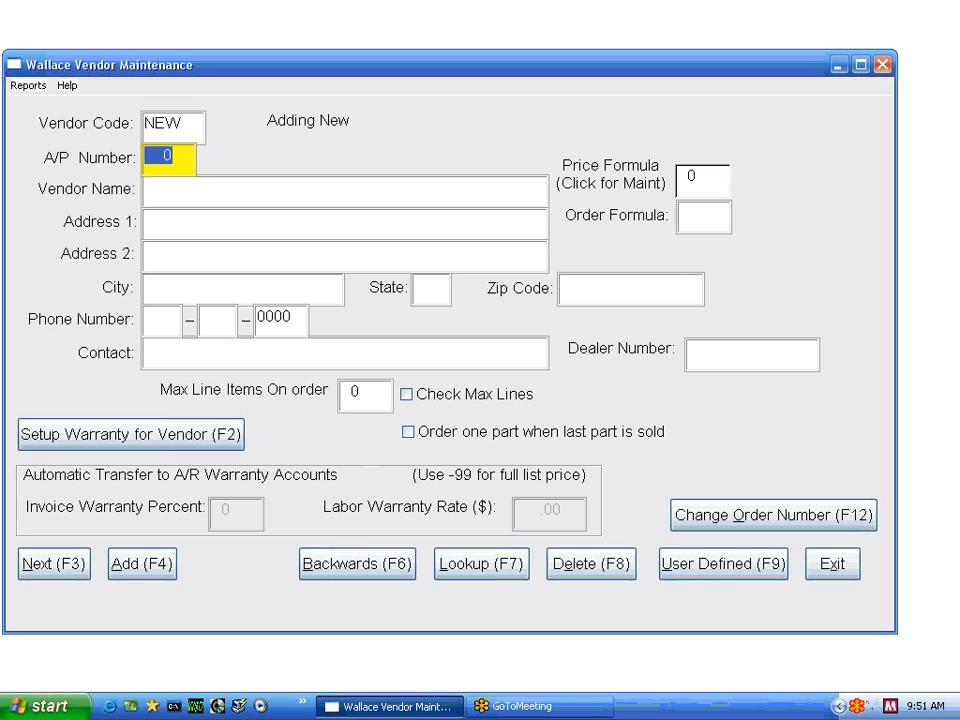
Step: Set the vendor name to NEW MFG NAME, leaving the address blank, and add the vendor record
{"action": "key", "text": "Tab"}
{"action": "type", "text": "NE"}
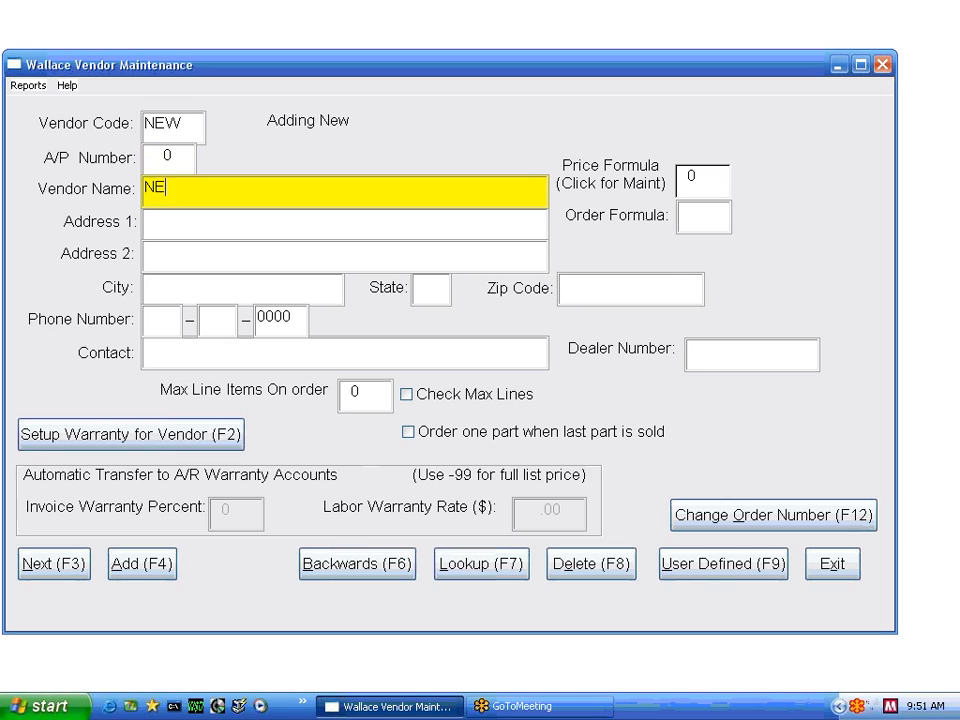
{"action": "type", "text": "W MFG NAM"}
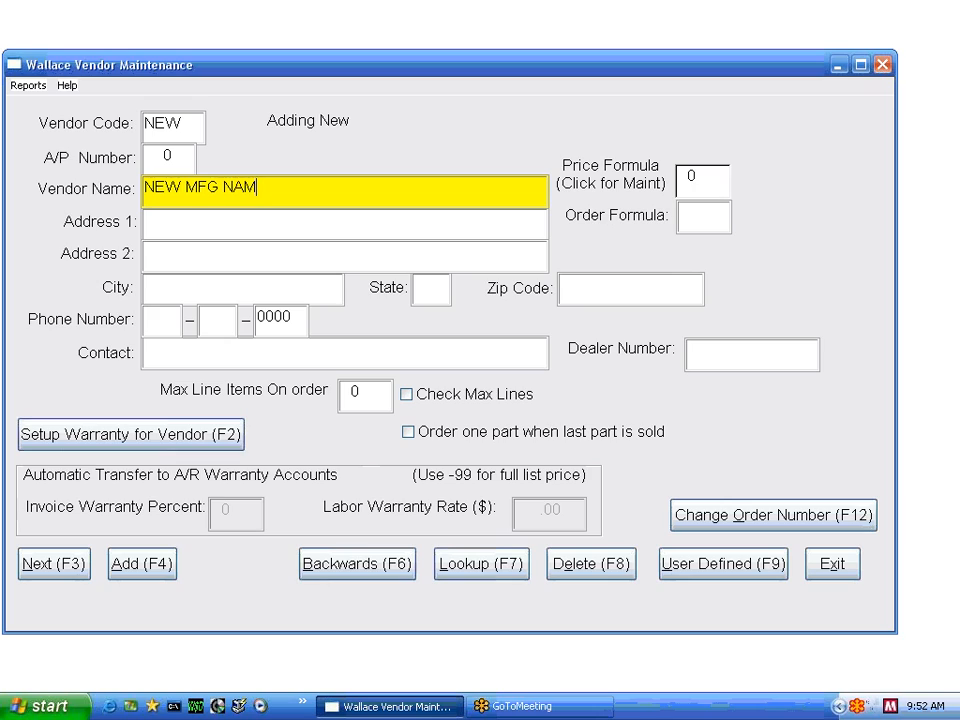
{"action": "key", "text": "BackSpace"}
{"action": "type", "text": "ME"}
{"action": "key", "text": "Tab"}
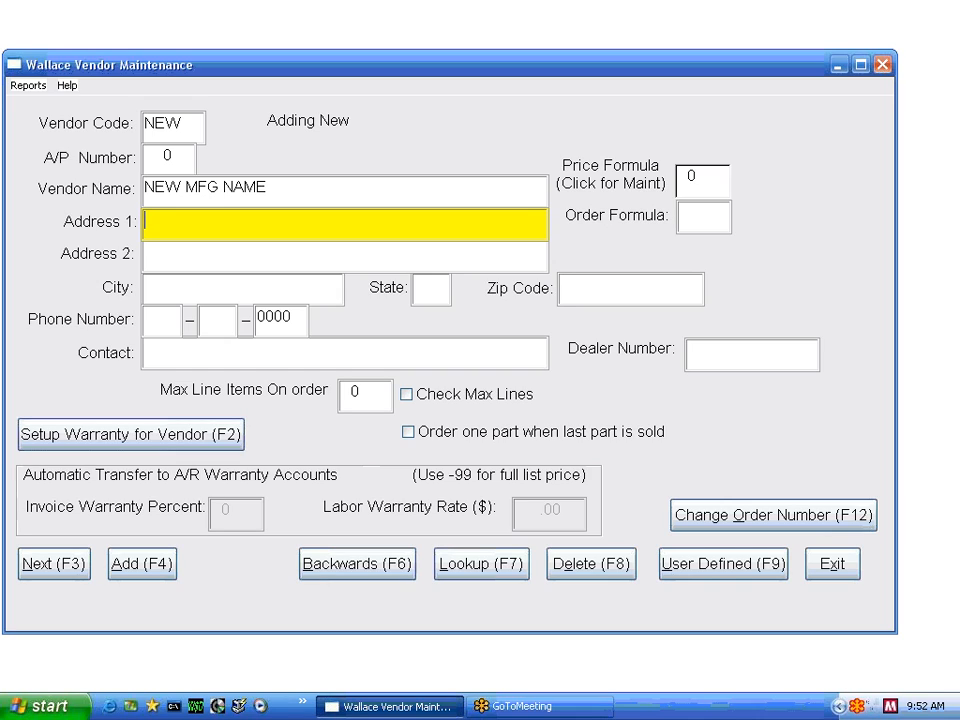
{"action": "key", "text": "shift+Tab"}
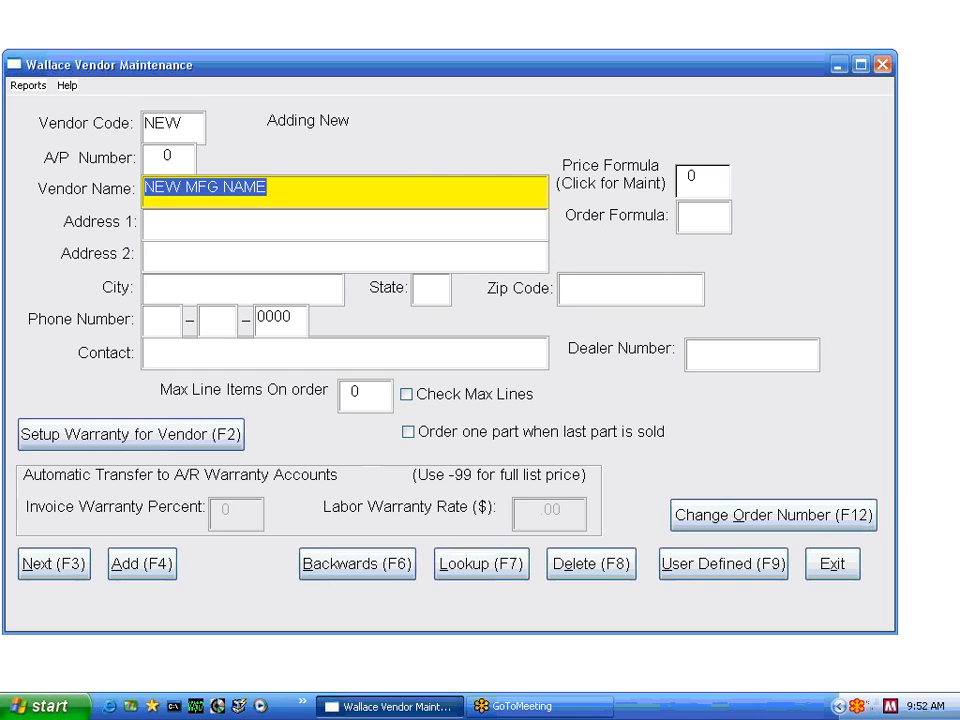
{"action": "key", "text": "Tab"}
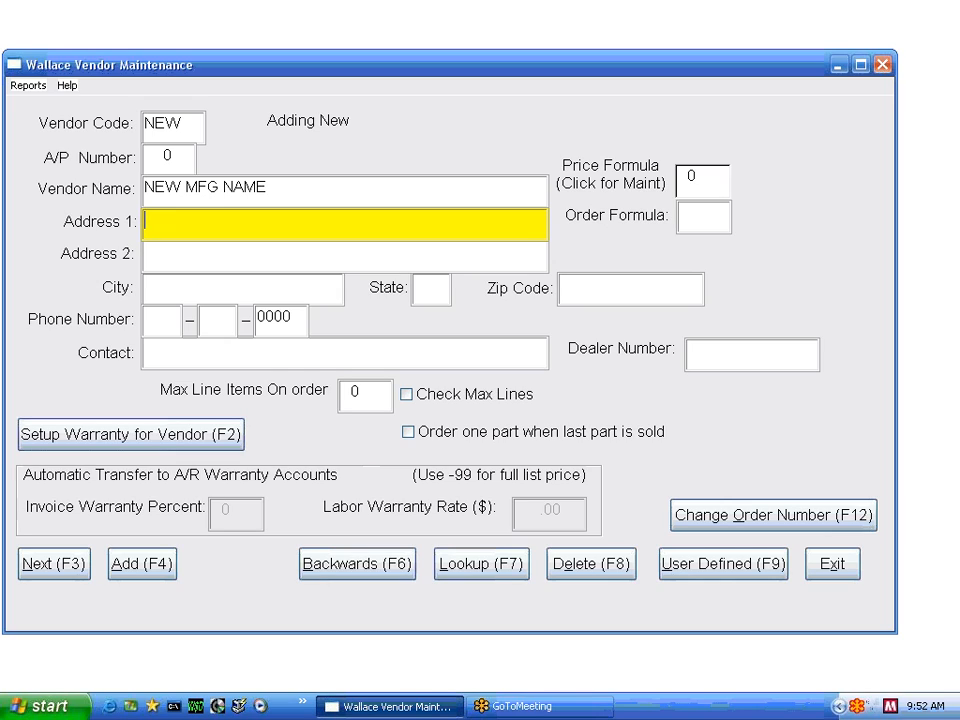
{"action": "left_click", "coordinate": [157, 569]}
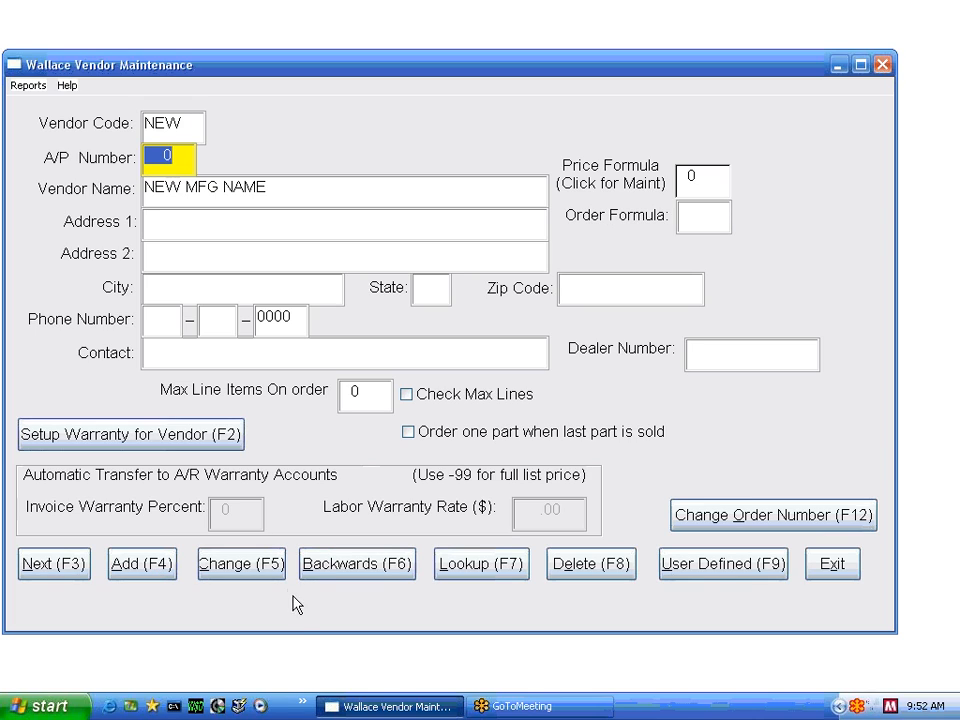
Step: Look up the vendor file, clear the NEW search term, and review the full vendor list including the added vendor
{"action": "left_click", "coordinate": [483, 564]}
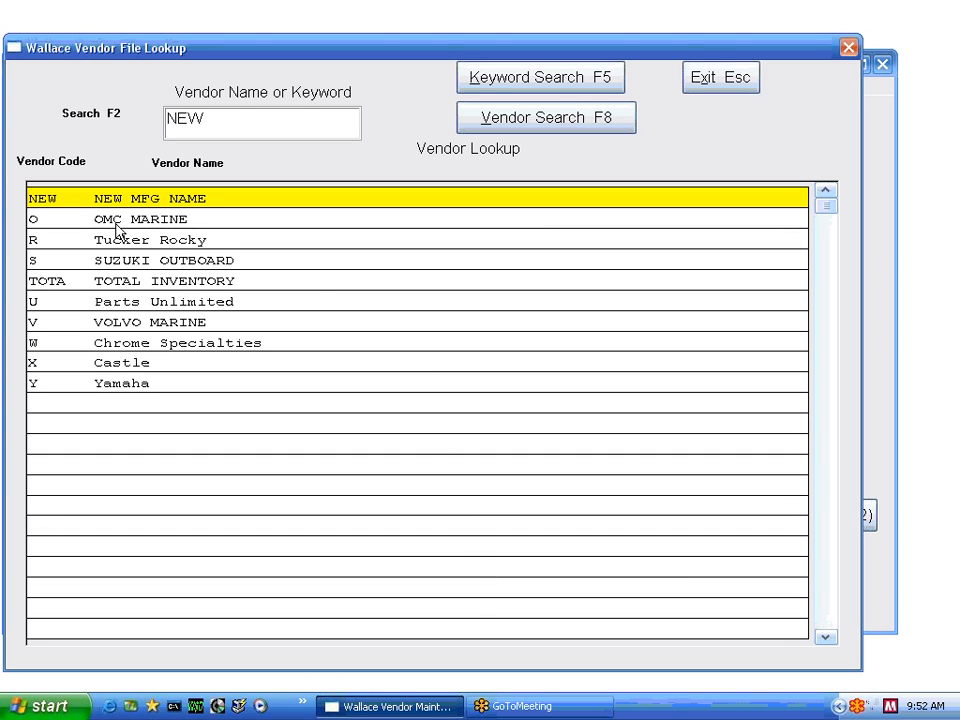
{"action": "left_click", "coordinate": [190, 122]}
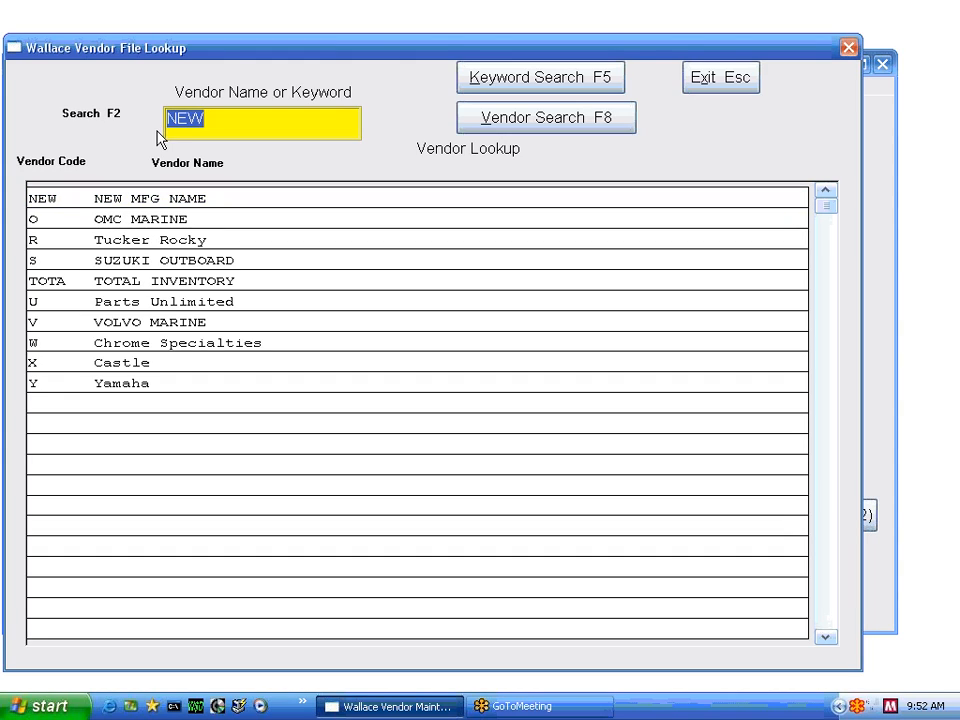
{"action": "key", "text": "Delete"}
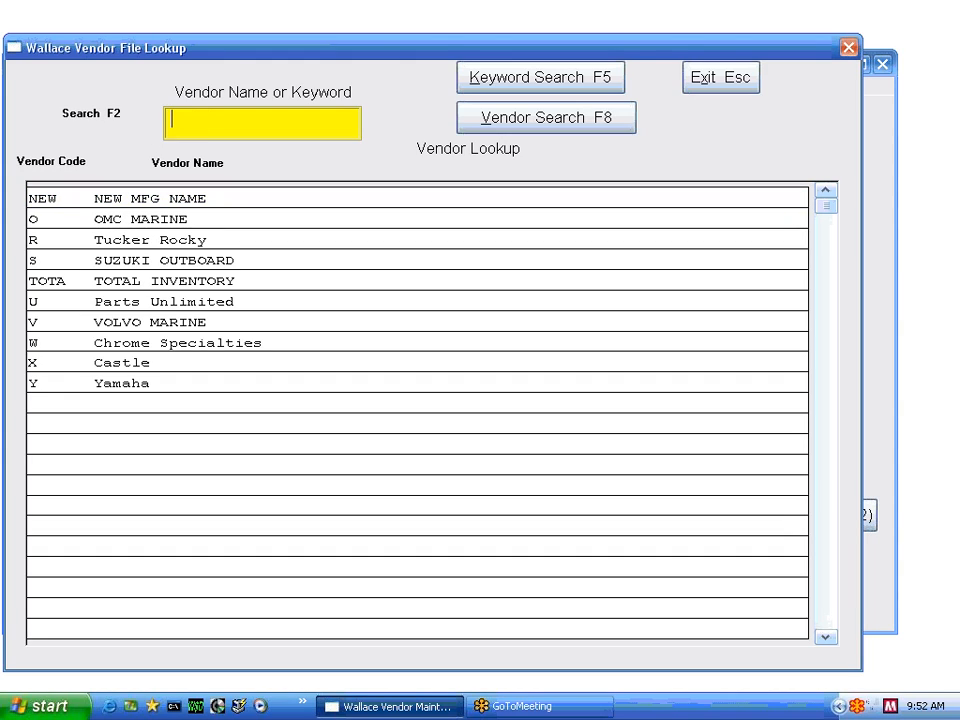
{"action": "left_click", "coordinate": [544, 127]}
{"action": "scroll", "coordinate": [184, 250], "scroll_direction": "down", "scroll_amount": 3}
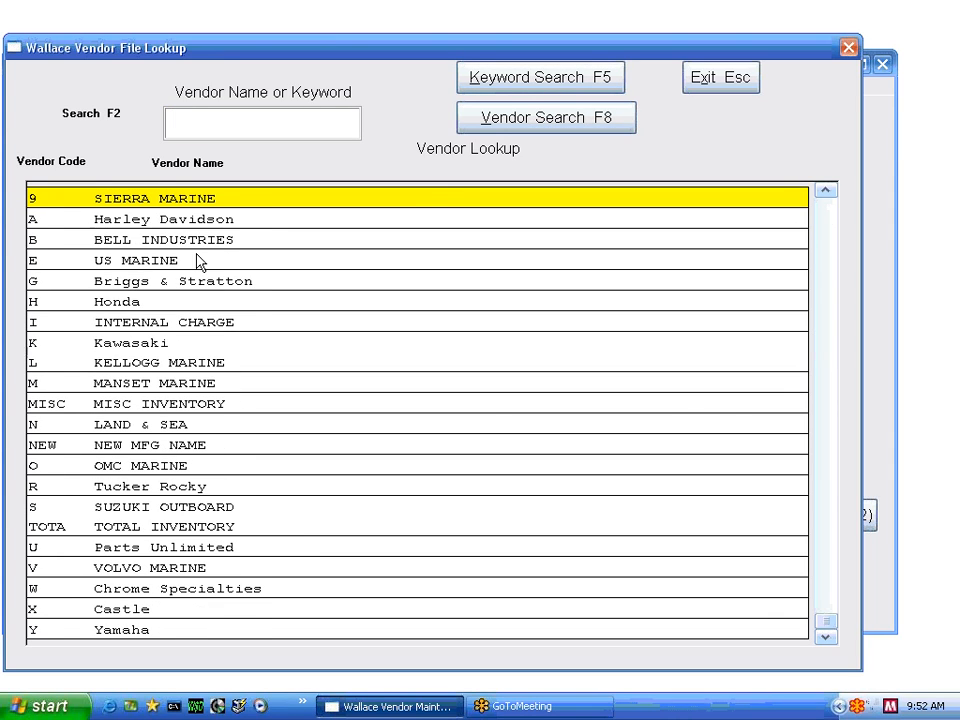
{"action": "scroll", "coordinate": [200, 372], "scroll_direction": "up", "scroll_amount": 3}
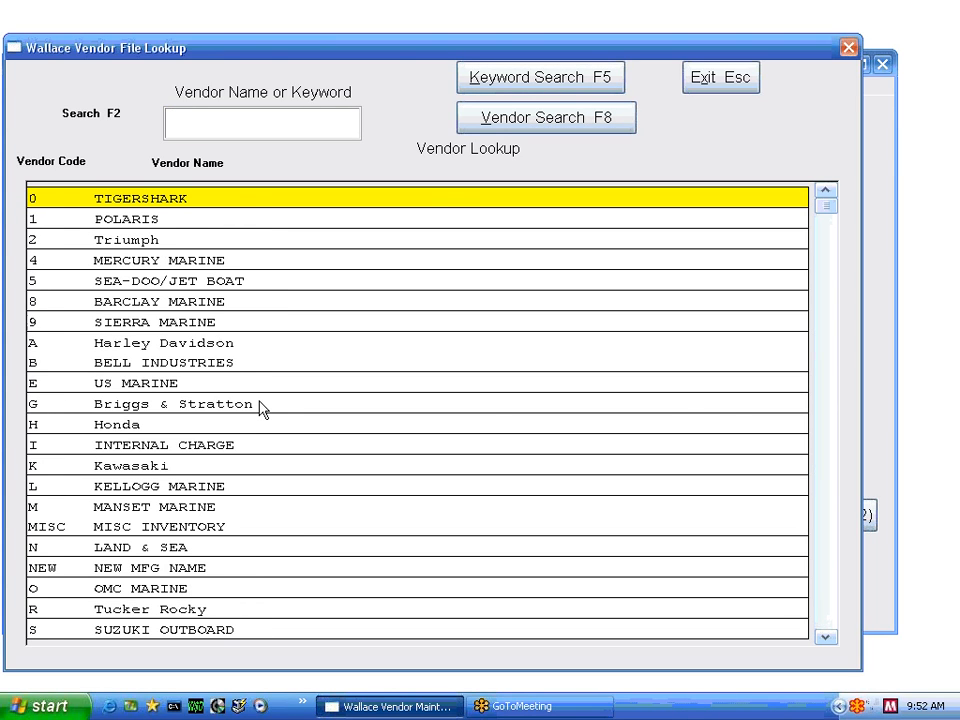
{"action": "scroll", "coordinate": [250, 427], "scroll_direction": "down", "scroll_amount": 2}
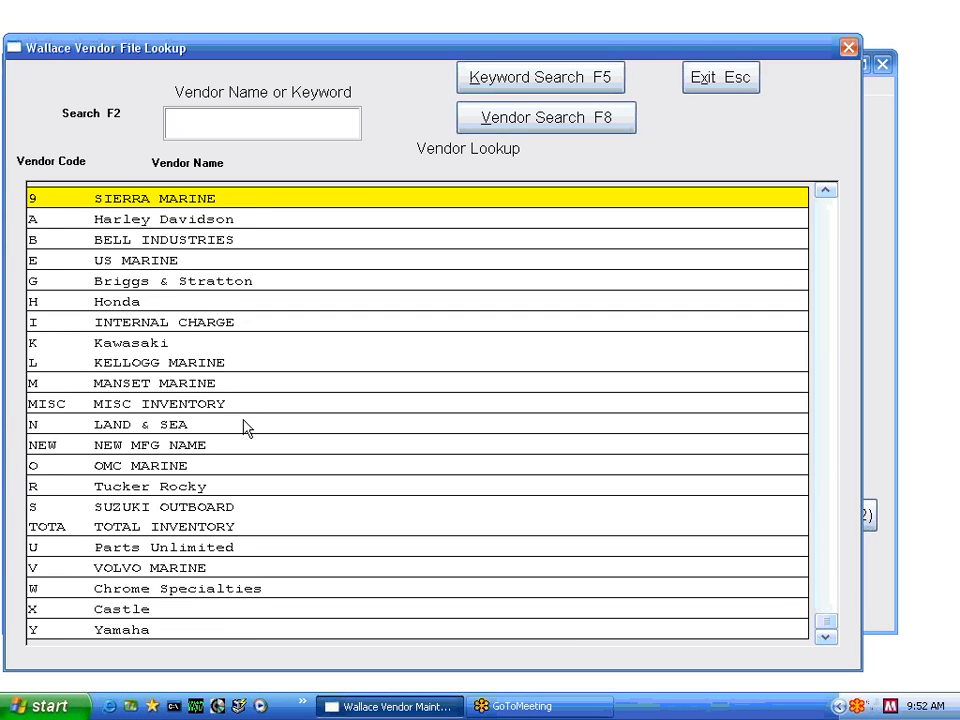
{"action": "scroll", "coordinate": [248, 424], "scroll_direction": "up", "scroll_amount": 2}
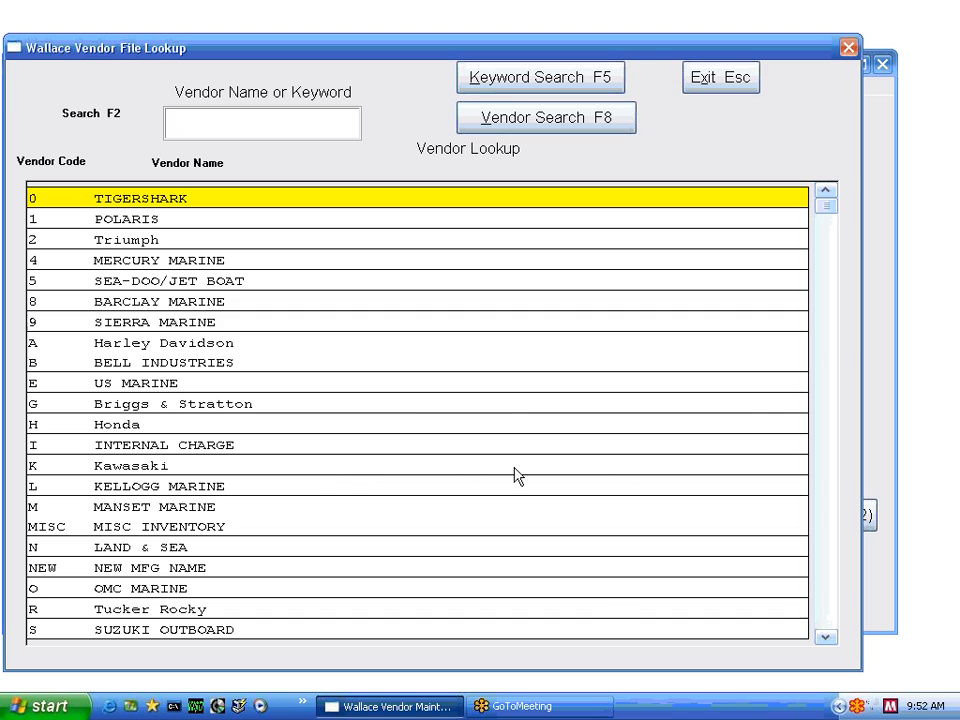
Step: Open the Castle vendor record from the vendor list and delete it
{"action": "scroll", "coordinate": [452, 416], "scroll_direction": "down", "scroll_amount": 2}
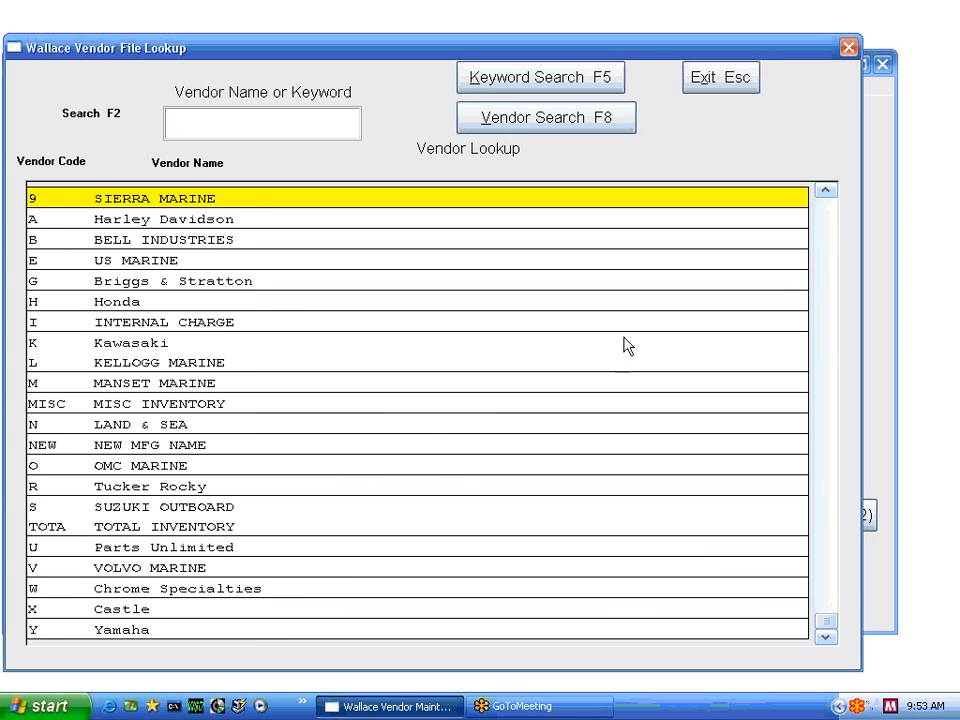
{"action": "double_click", "coordinate": [130, 612]}
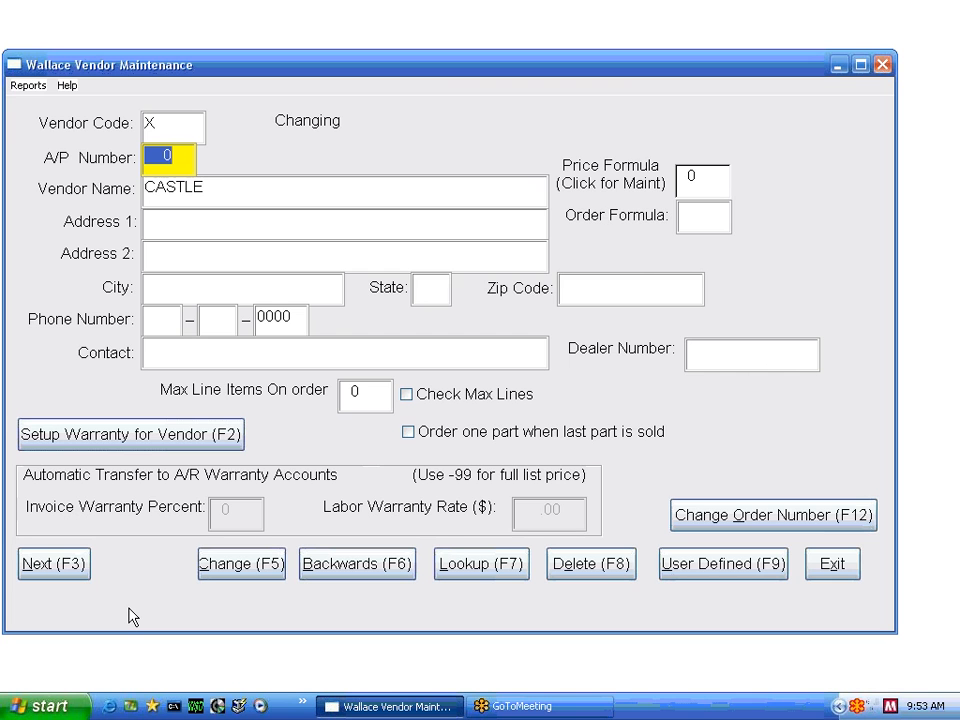
{"action": "left_click", "coordinate": [585, 566]}
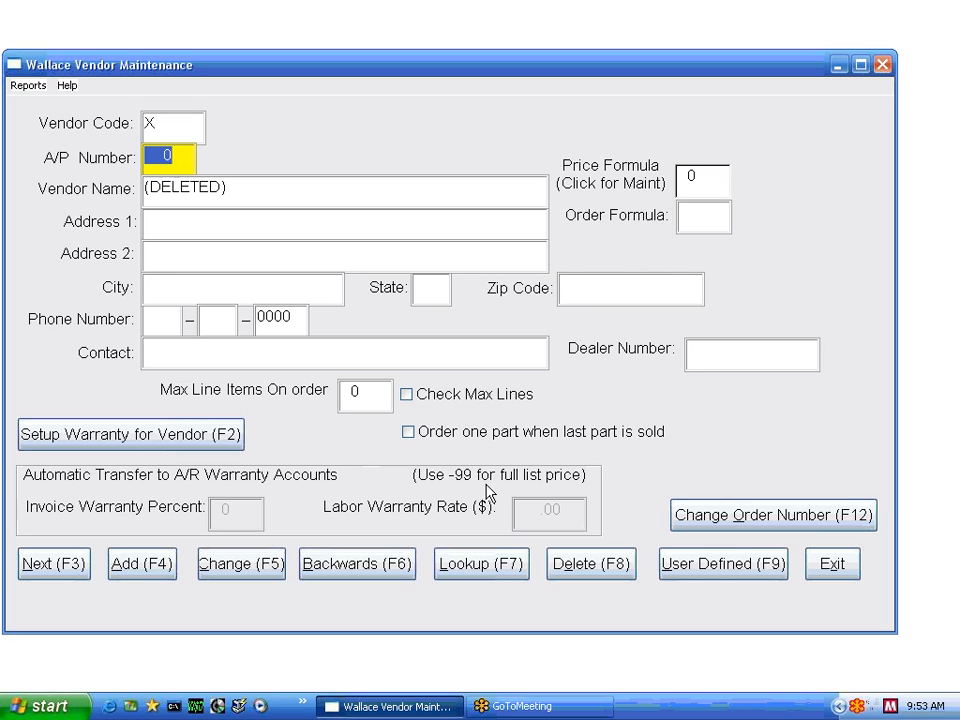
{"action": "left_click", "coordinate": [946, 37]}
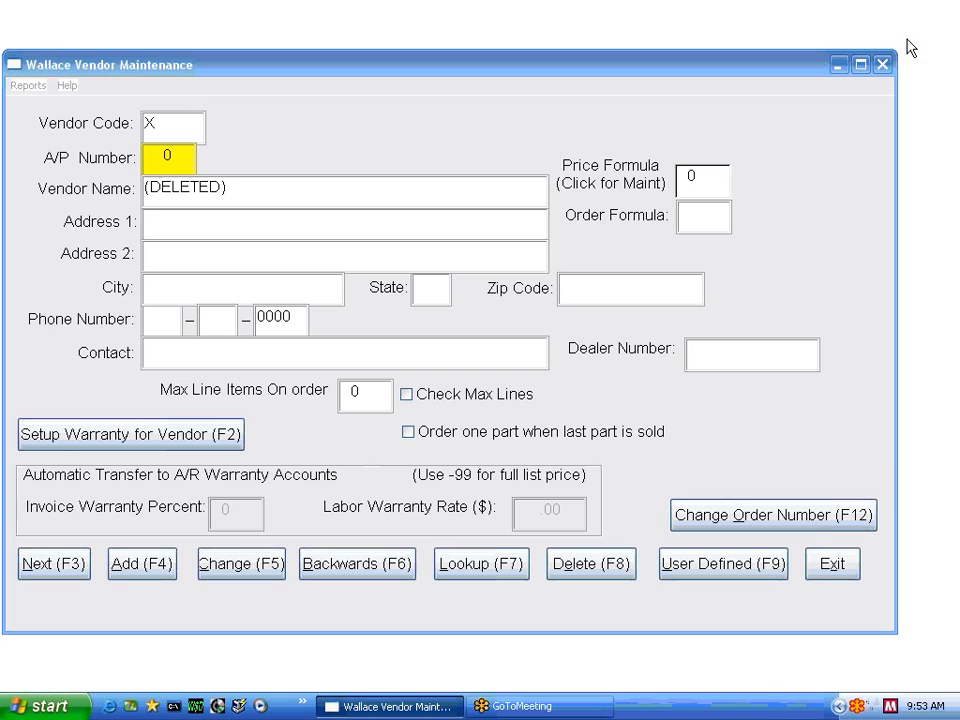